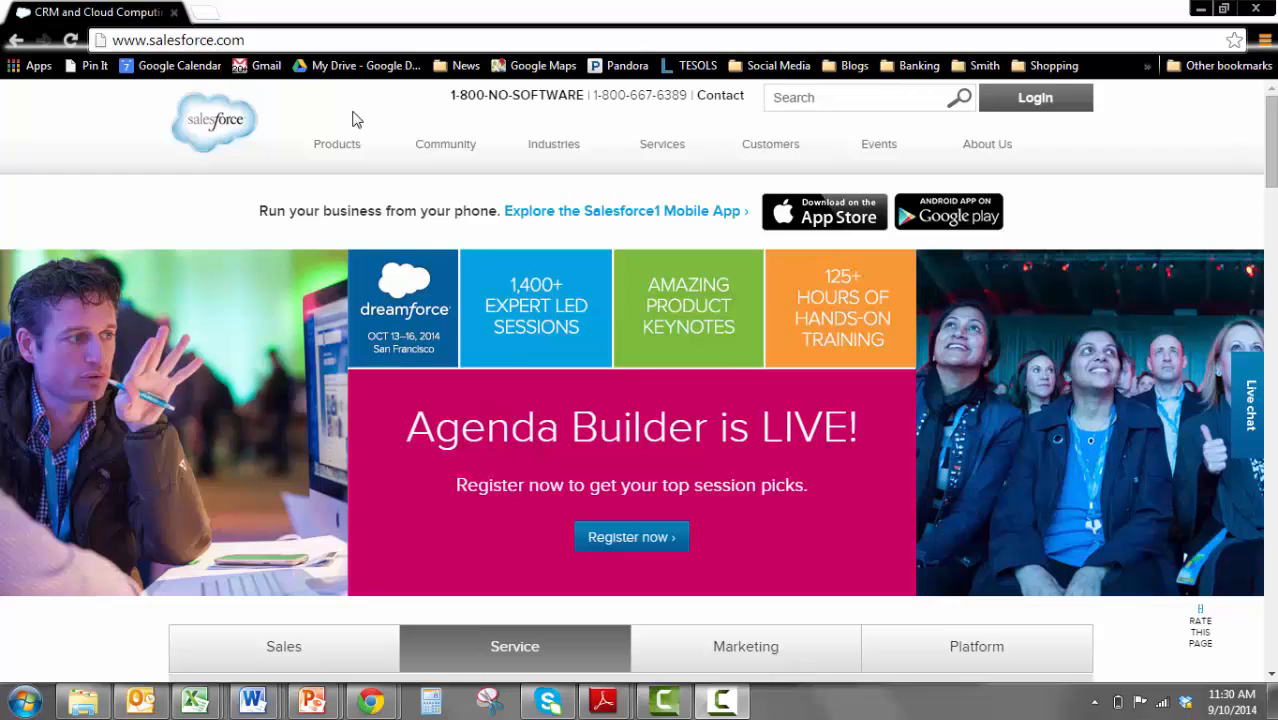
{"action": "left_click", "coordinate": [256, 39]}
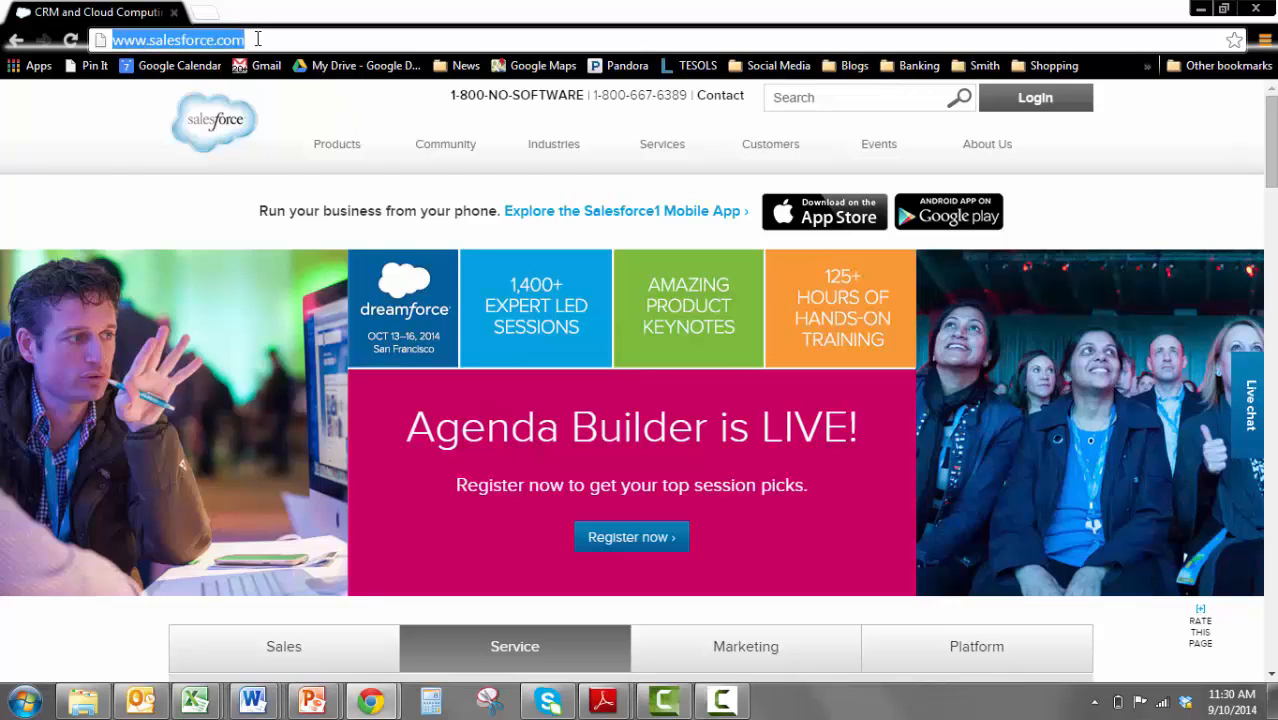
{"action": "key", "text": "Return"}
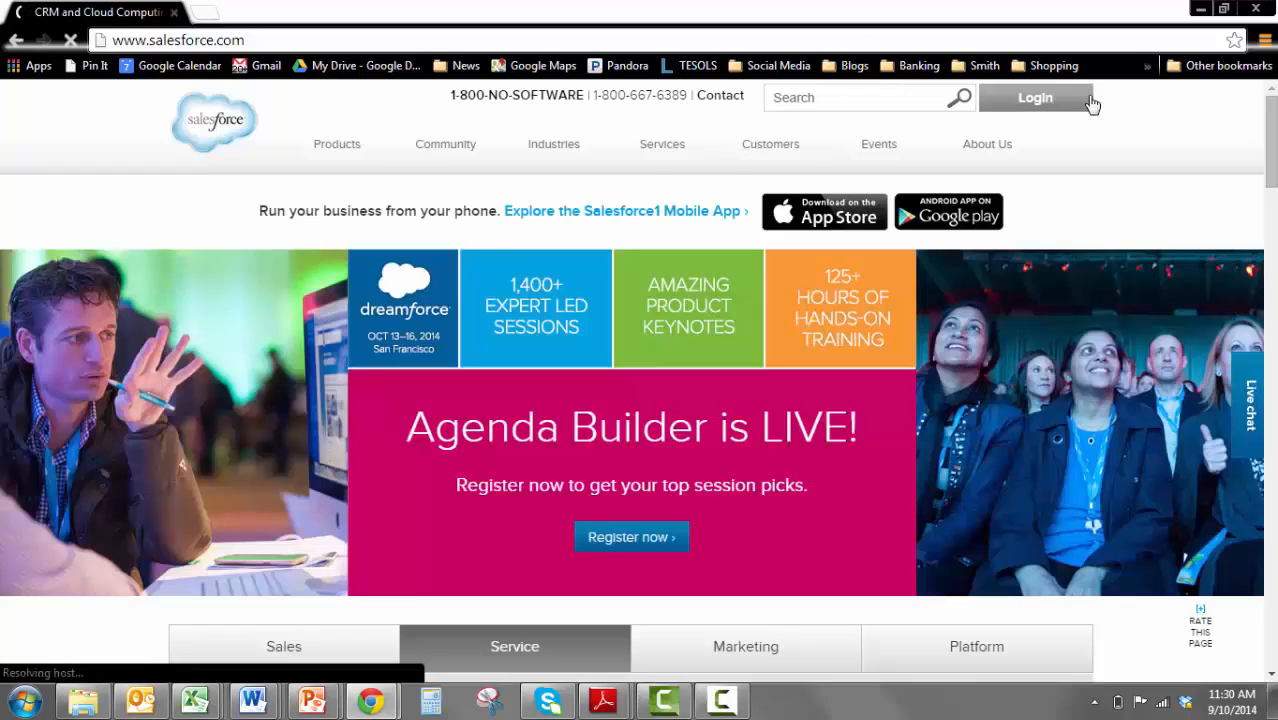
{"action": "left_click", "coordinate": [1072, 105]}
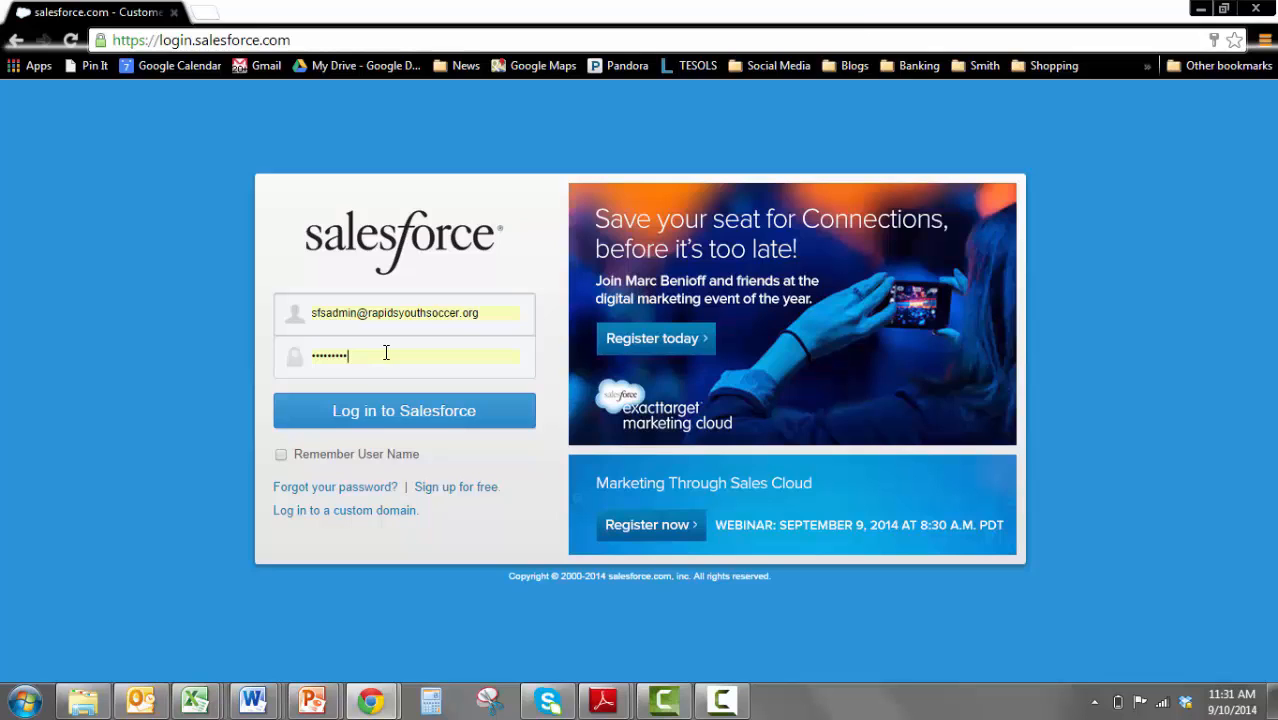
{"action": "left_click", "coordinate": [390, 423]}
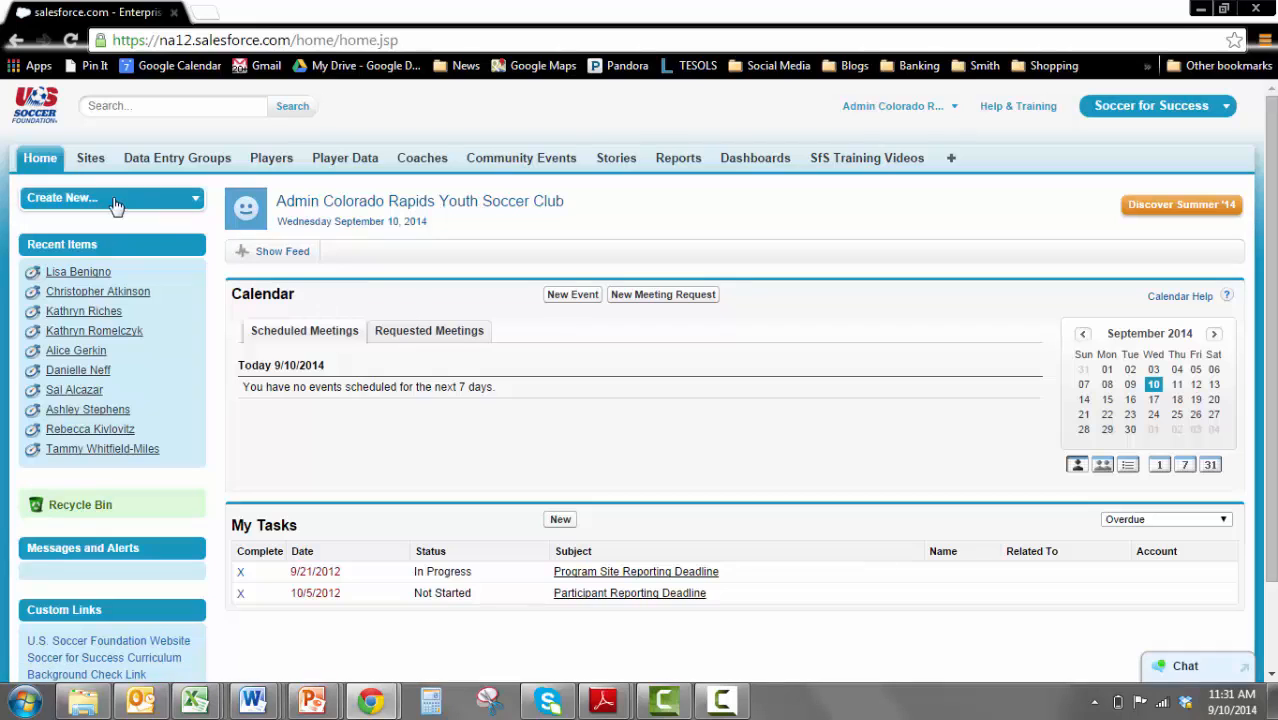
Open the SOAR Green Valley Ranch site and its GVR, 45B, spring 2014 data entry group
{"action": "left_click", "coordinate": [88, 170]}
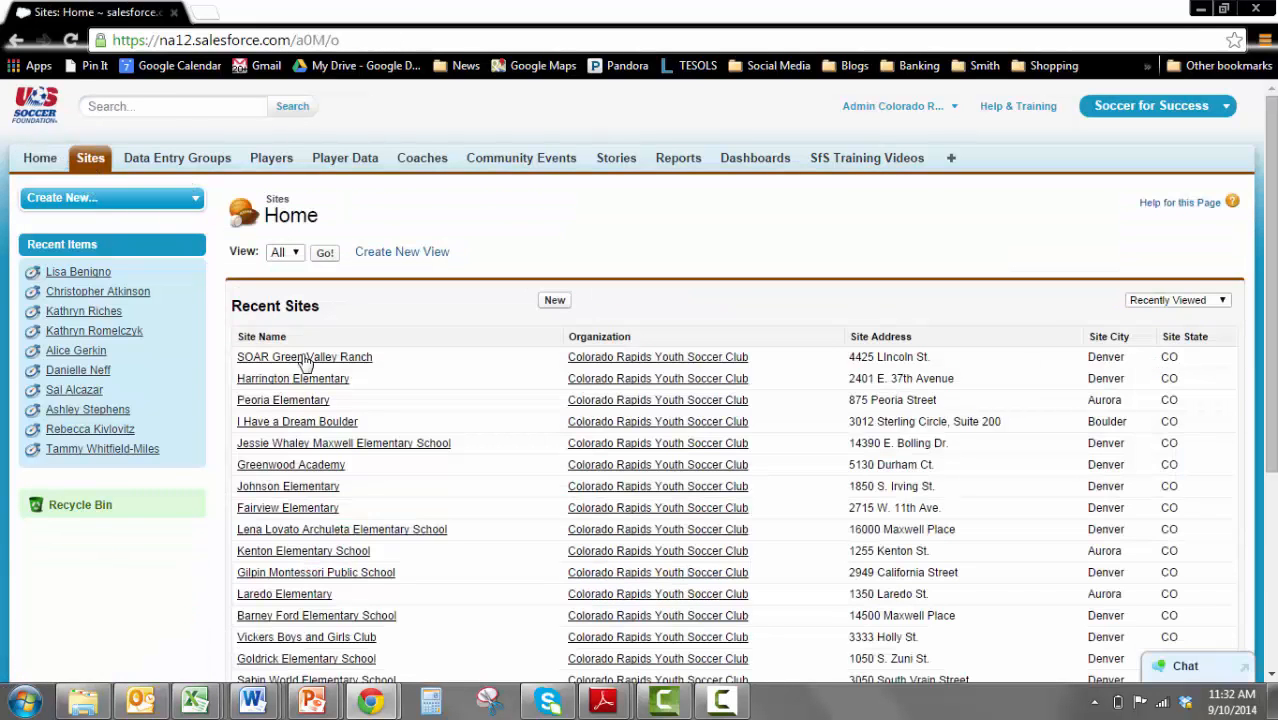
{"action": "left_click", "coordinate": [307, 358]}
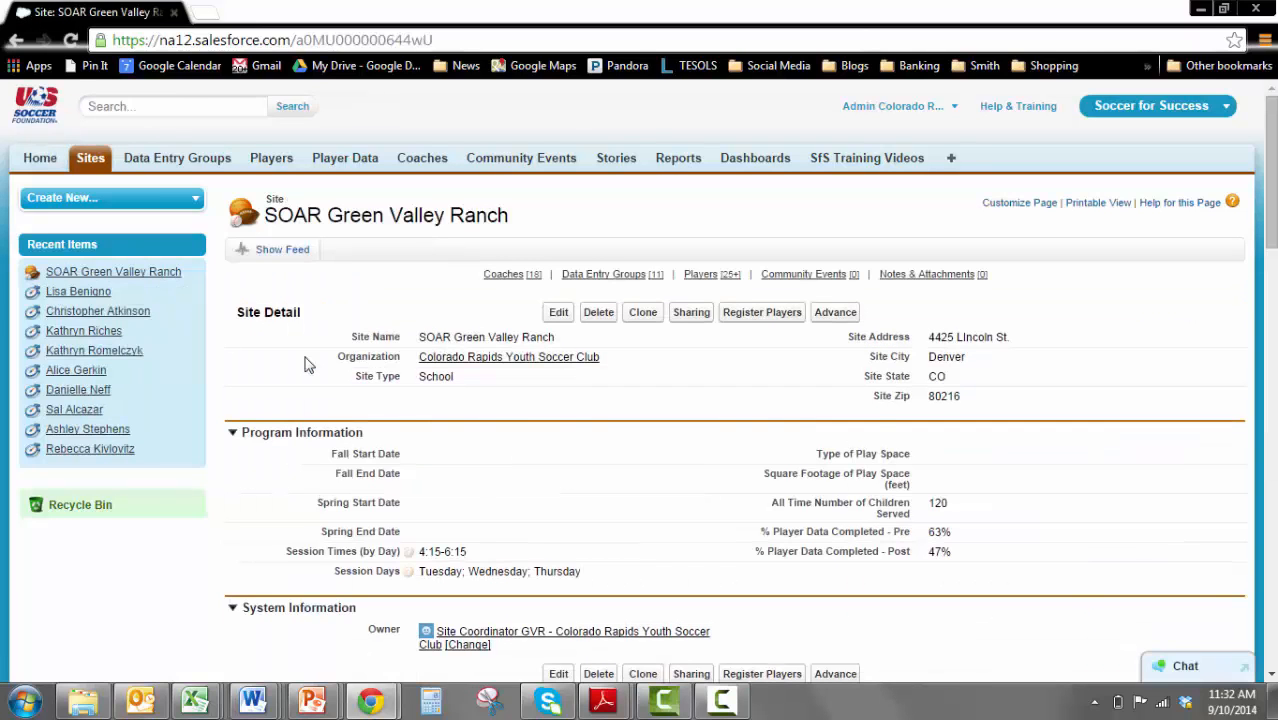
{"action": "scroll", "coordinate": [307, 365], "scroll_direction": "down", "scroll_amount": 1}
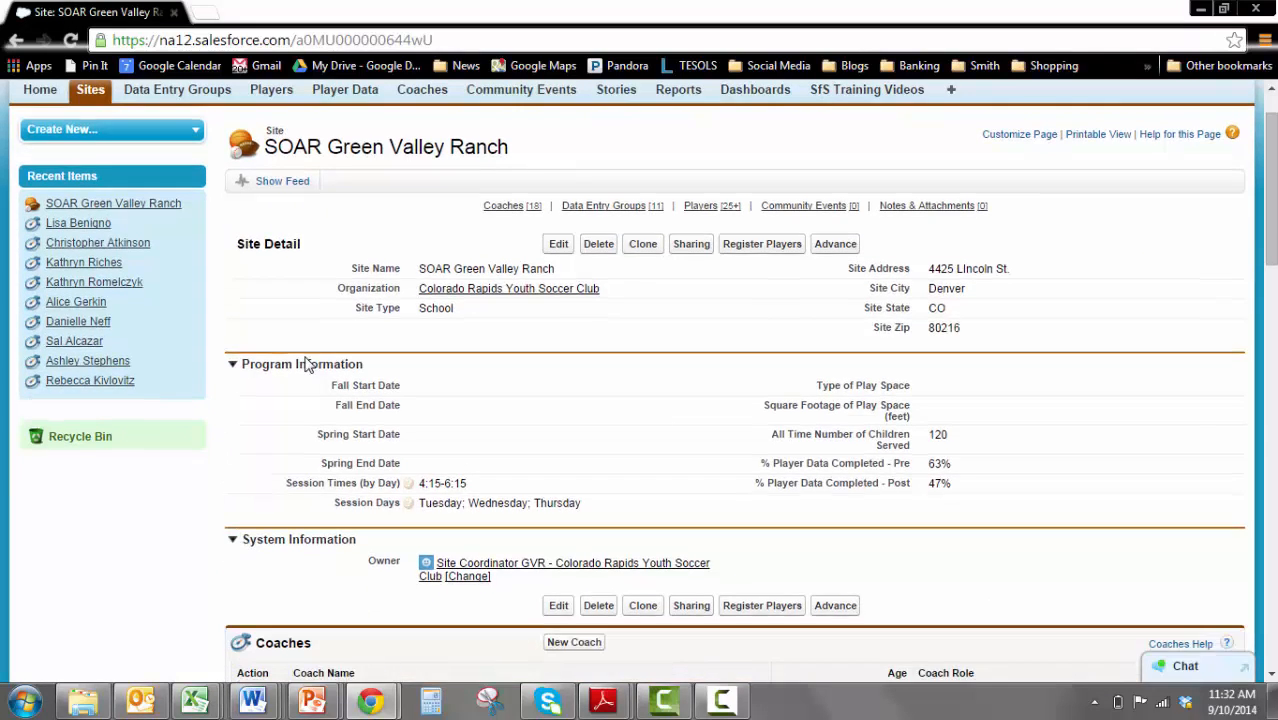
{"action": "scroll", "coordinate": [307, 365], "scroll_direction": "down", "scroll_amount": 12}
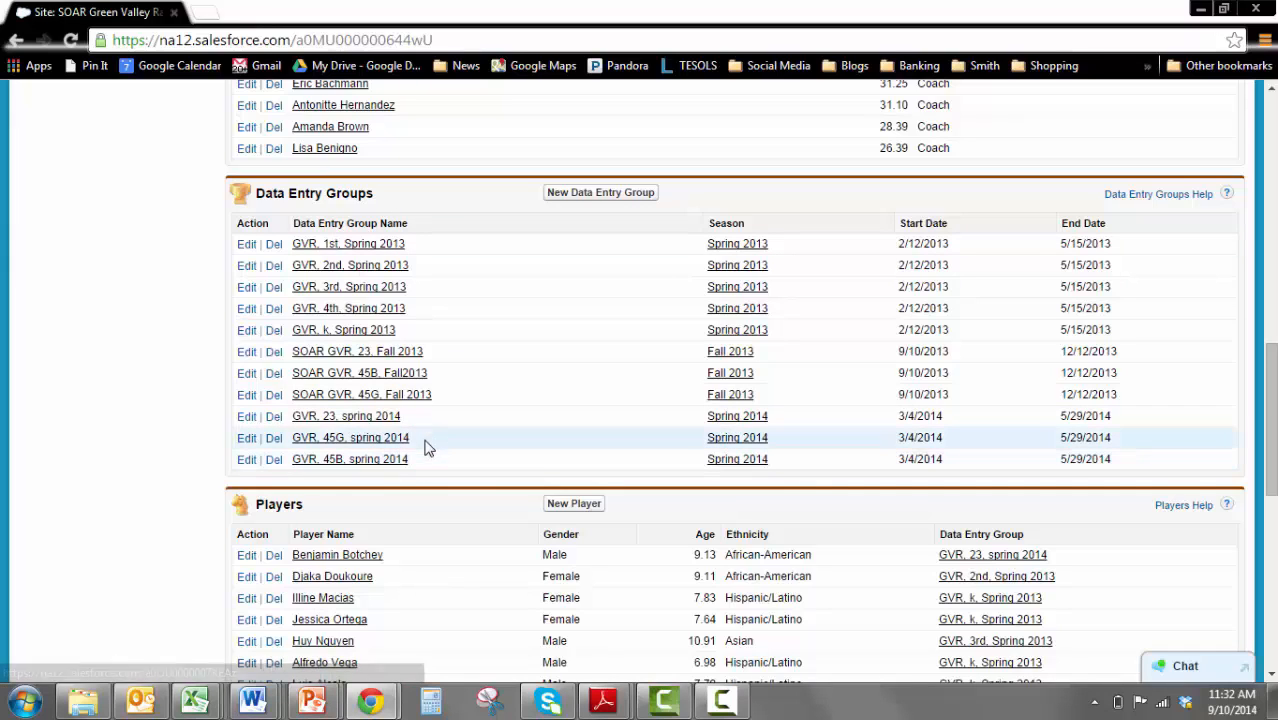
{"action": "left_click", "coordinate": [362, 468]}
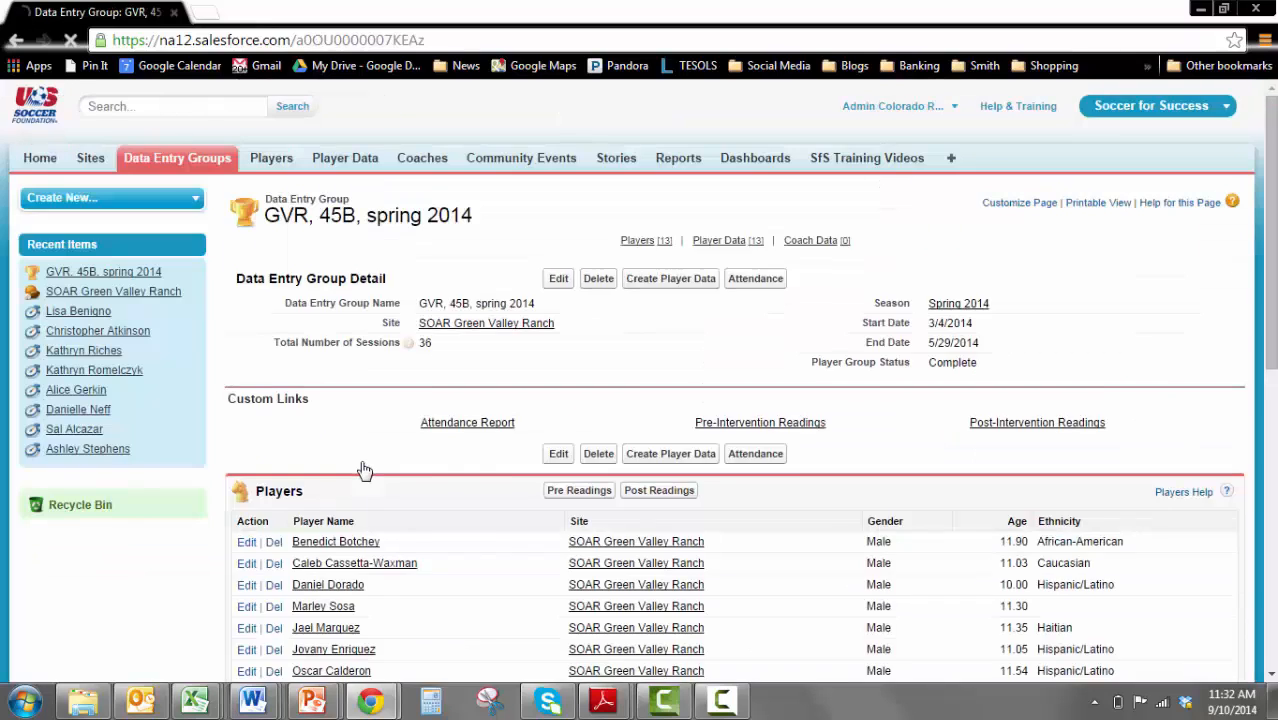
Open the attendance sheet of the data entry group and dismiss the low-battery notification
{"action": "left_click", "coordinate": [684, 287]}
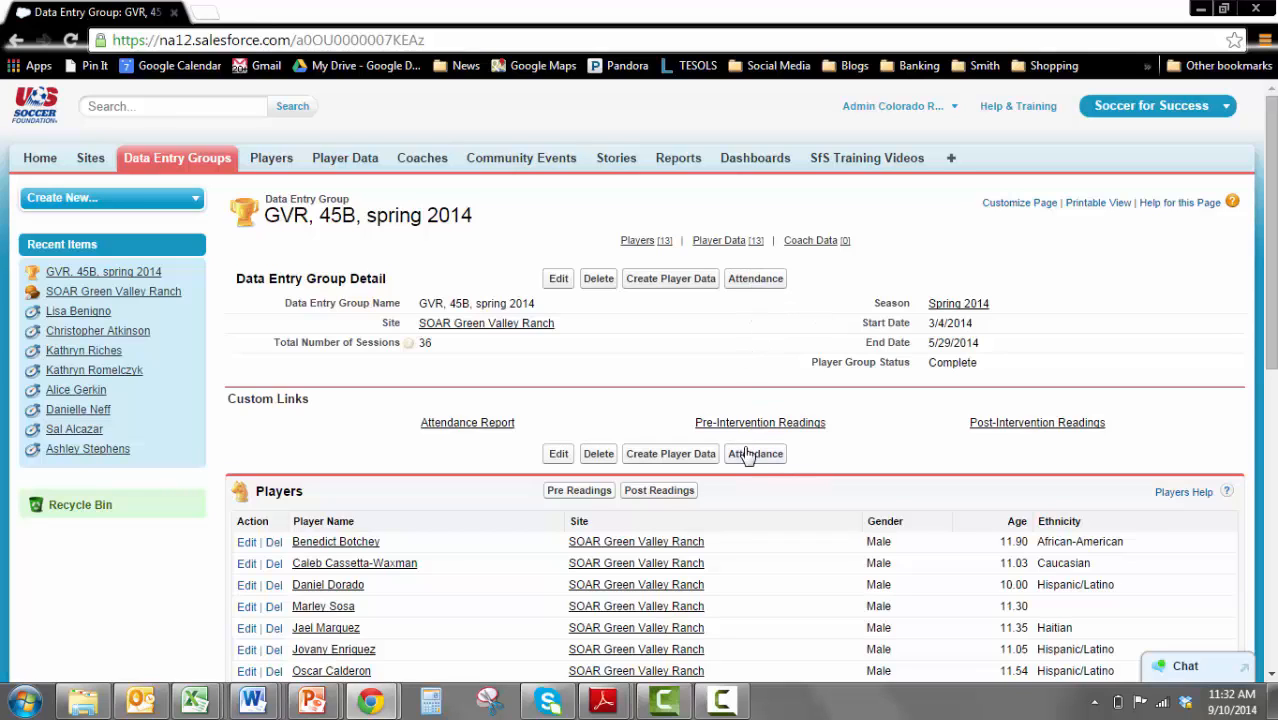
{"action": "left_click", "coordinate": [755, 282]}
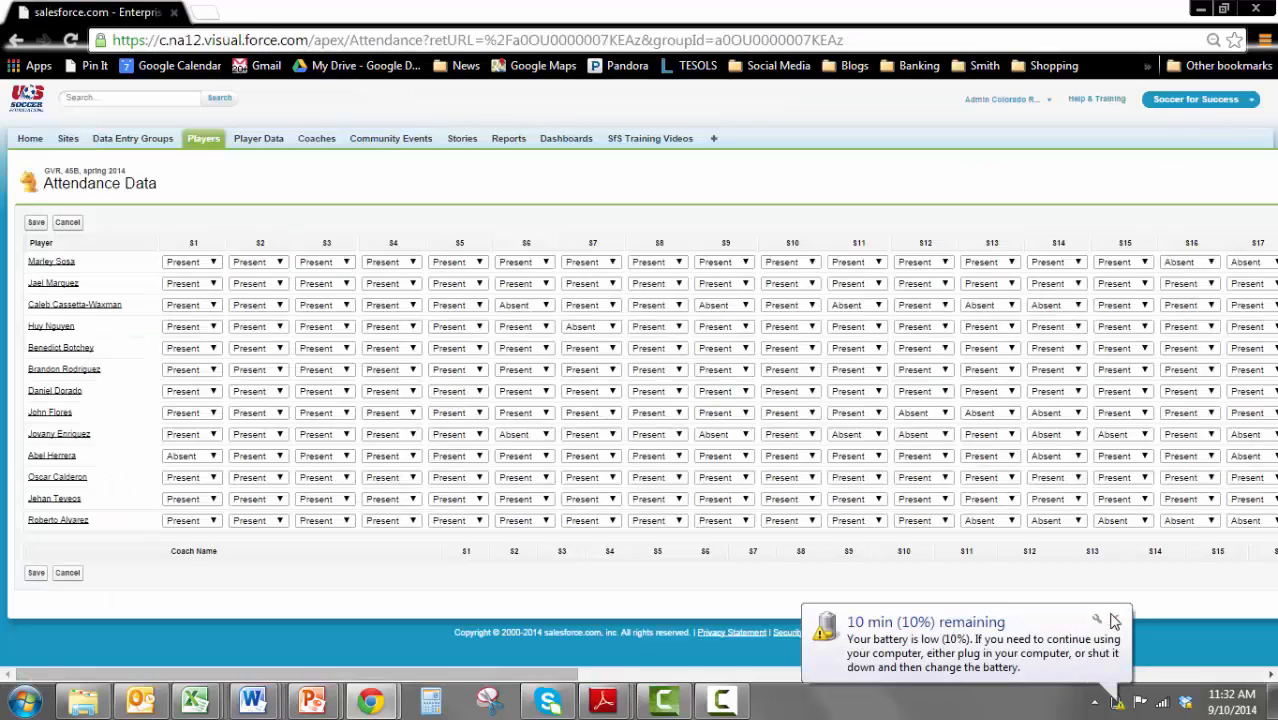
{"action": "left_click", "coordinate": [1113, 618]}
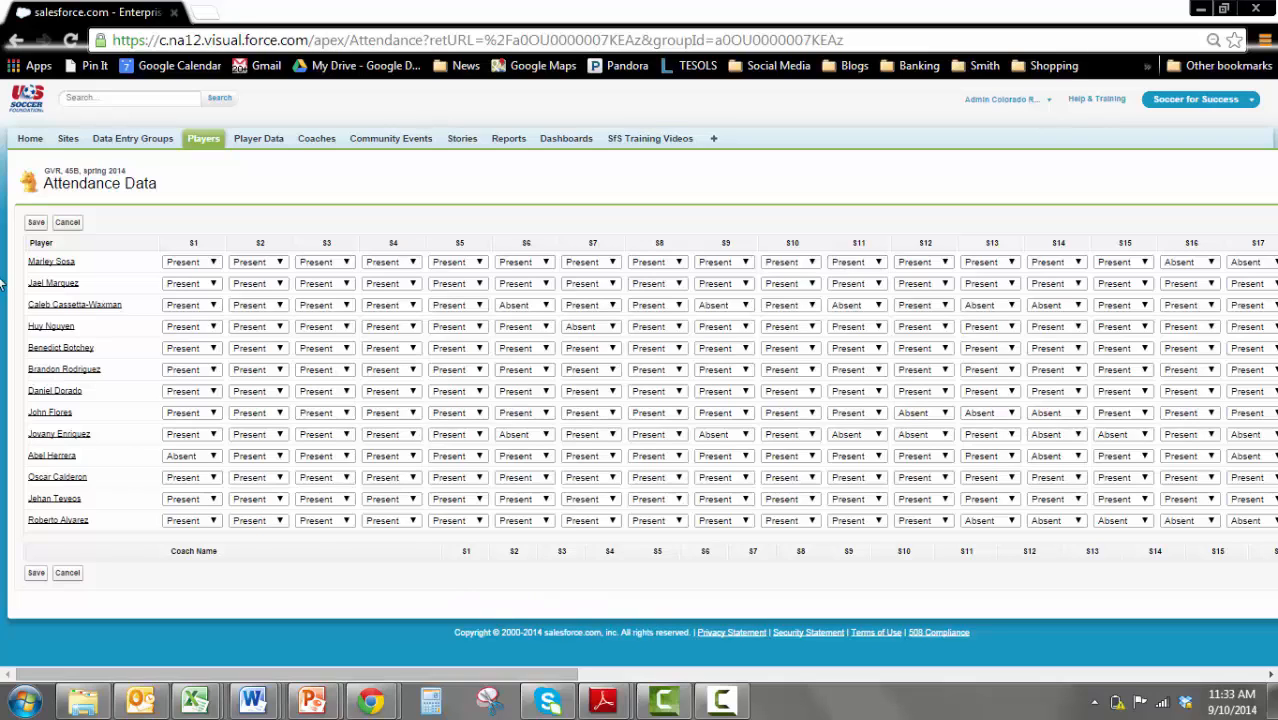
Check the attendance options for the first player's session S1 without changing them, and look across the higher-numbered session columns
{"action": "mouse_move", "coordinate": [60, 268]}
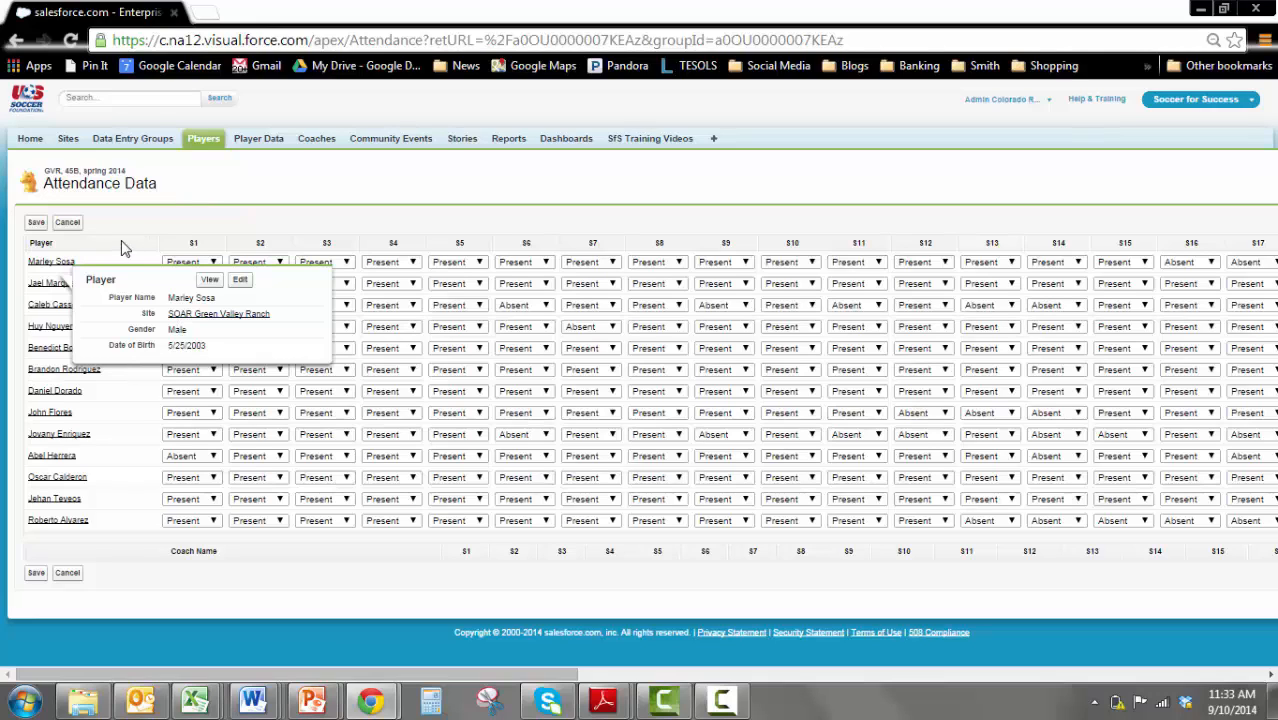
{"action": "left_click", "coordinate": [203, 262]}
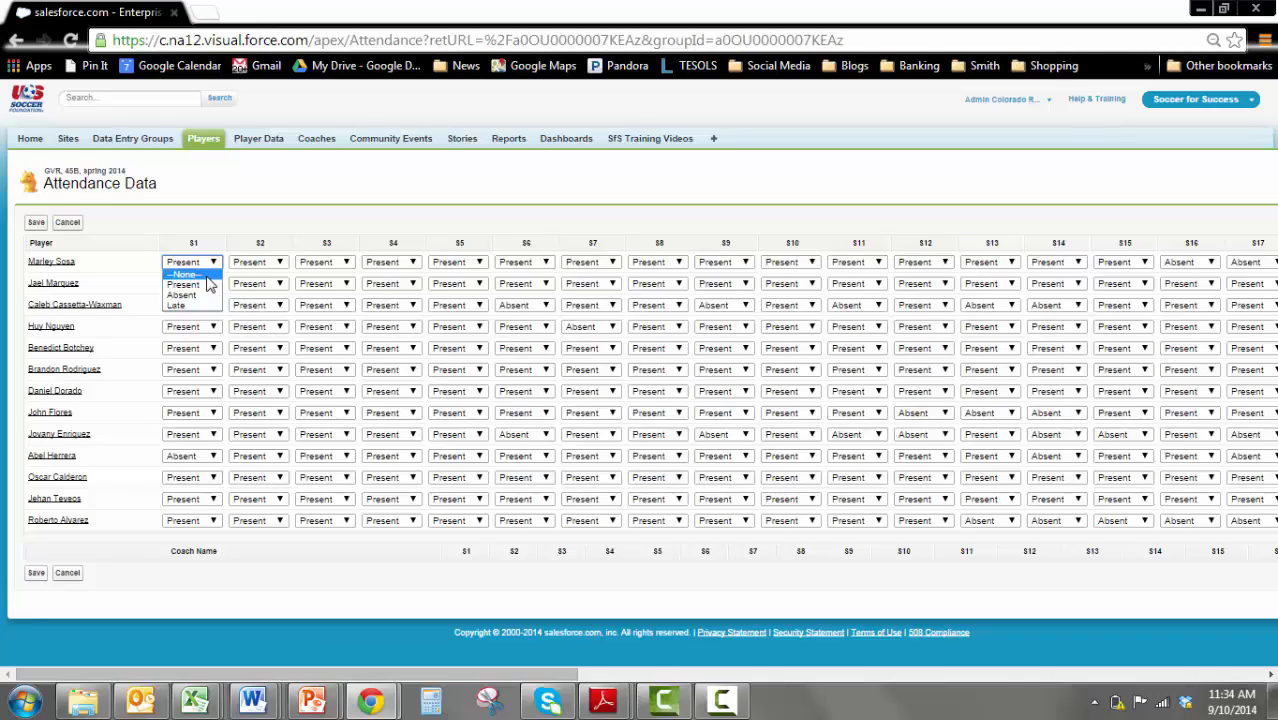
{"action": "left_click", "coordinate": [416, 171]}
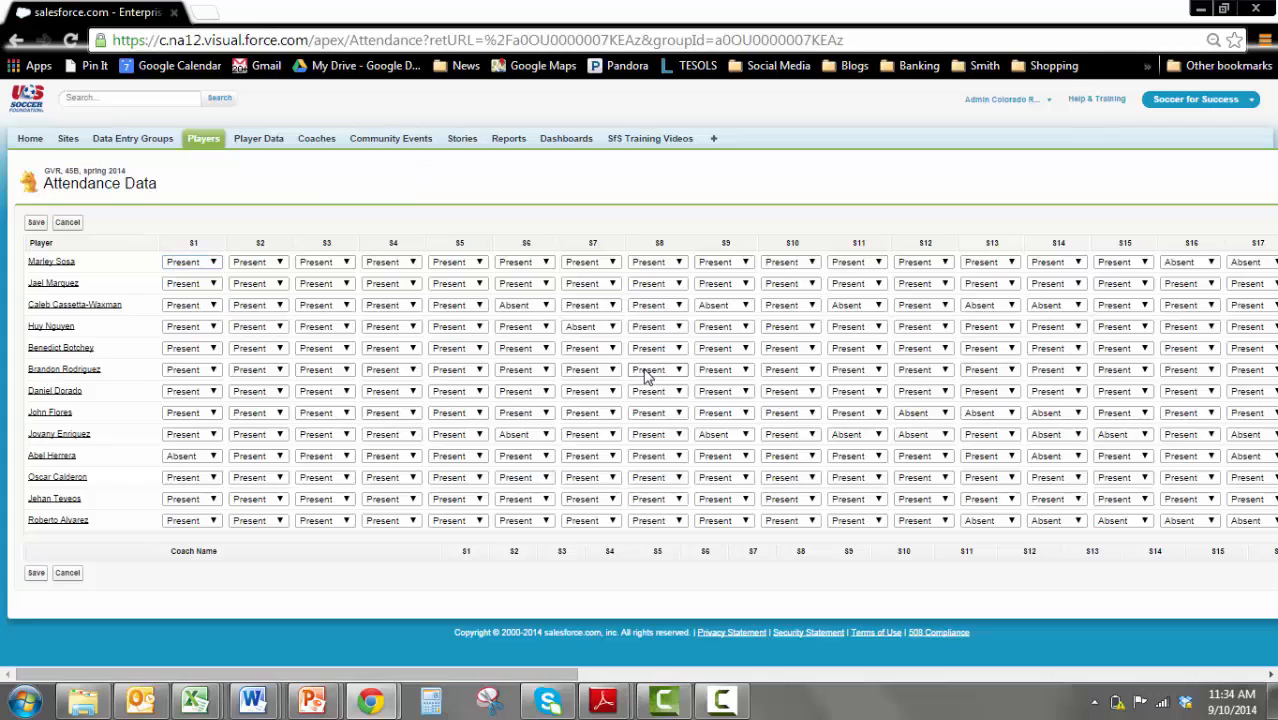
{"action": "scroll", "coordinate": [805, 563], "scroll_direction": "right", "scroll_amount": 2}
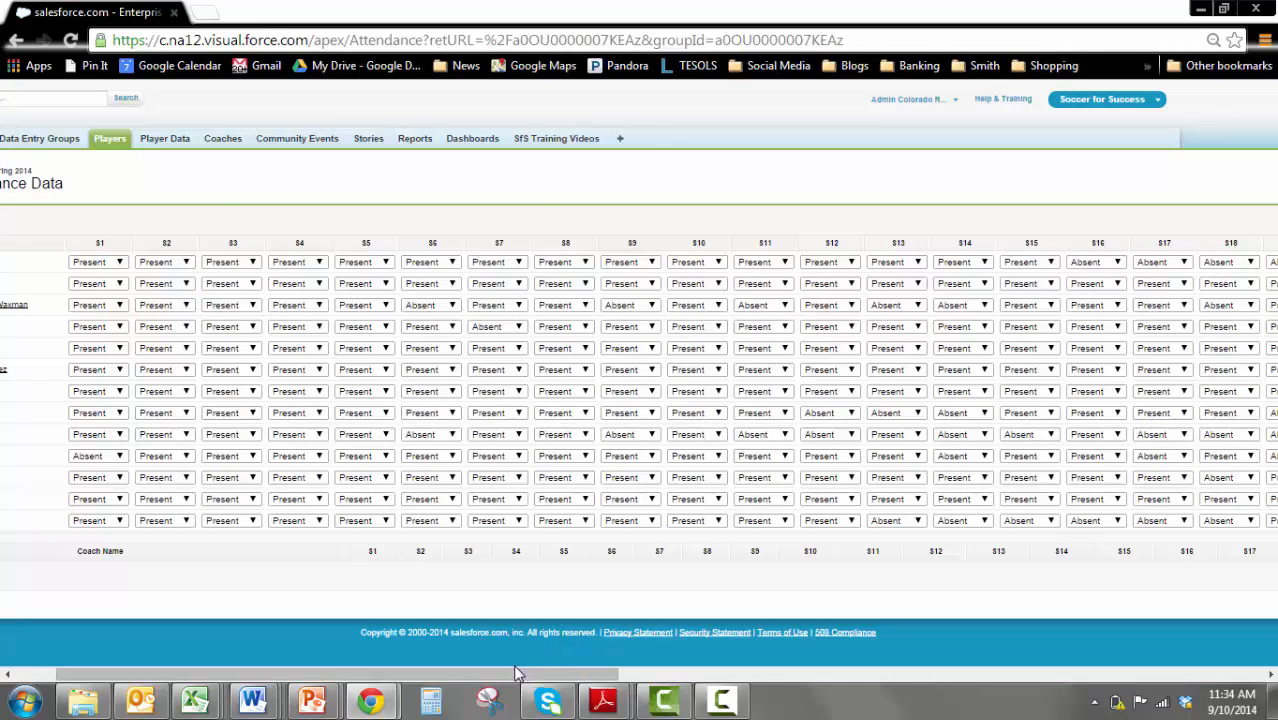
{"action": "left_click_drag", "start_coordinate": [522, 673], "coordinate": [588, 697]}
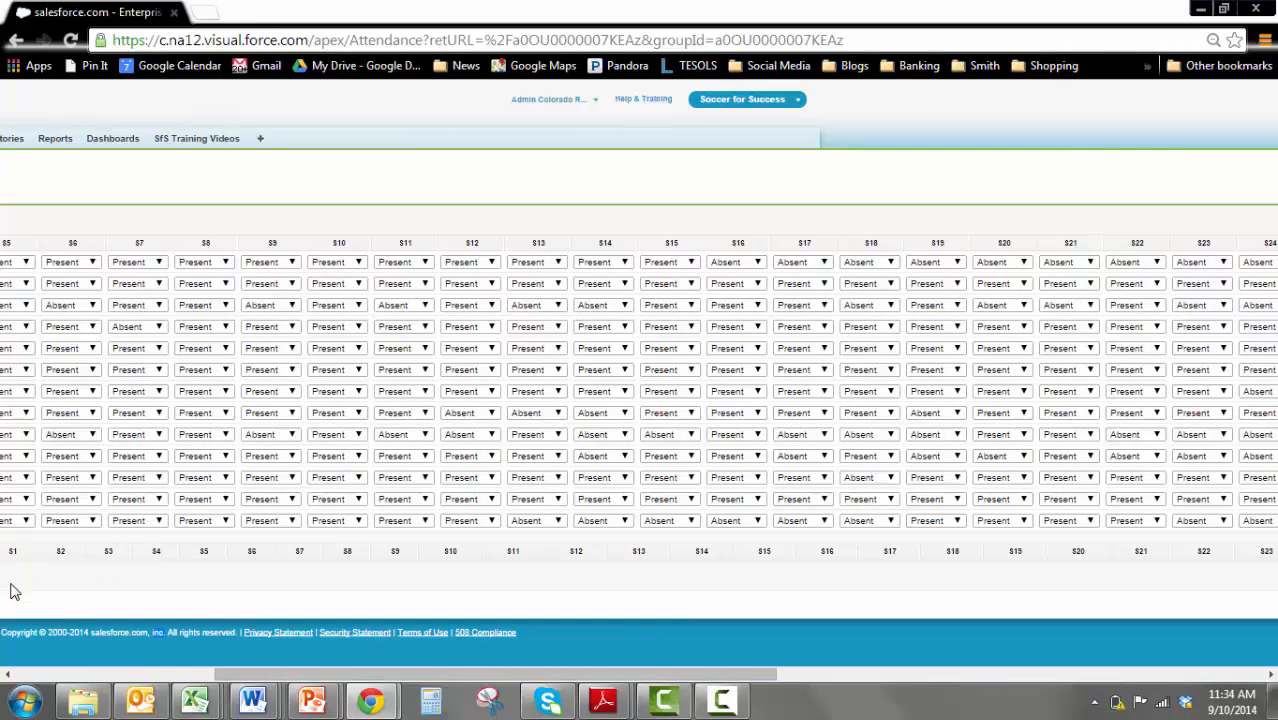
Open a new browser window and go to salesforce.com in it
{"action": "key", "text": "ctrl+n"}
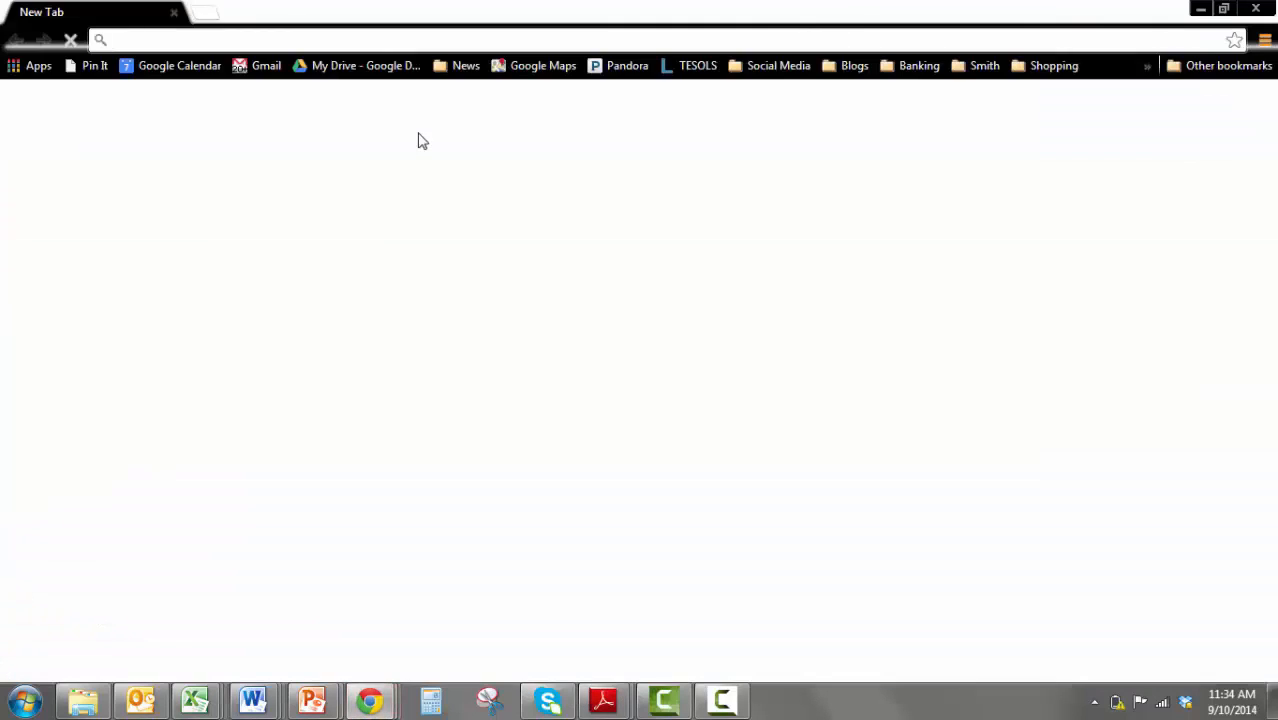
{"action": "type", "text": "salesforce.com"}
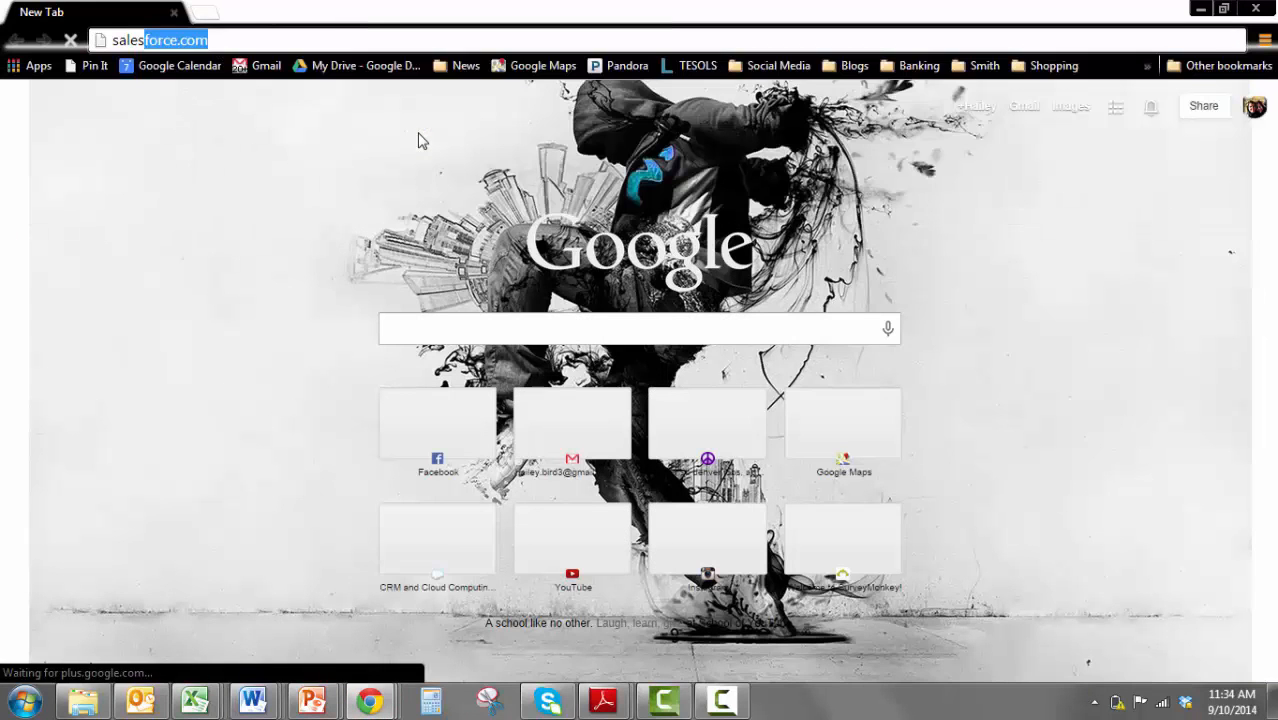
{"action": "key", "text": "Return"}
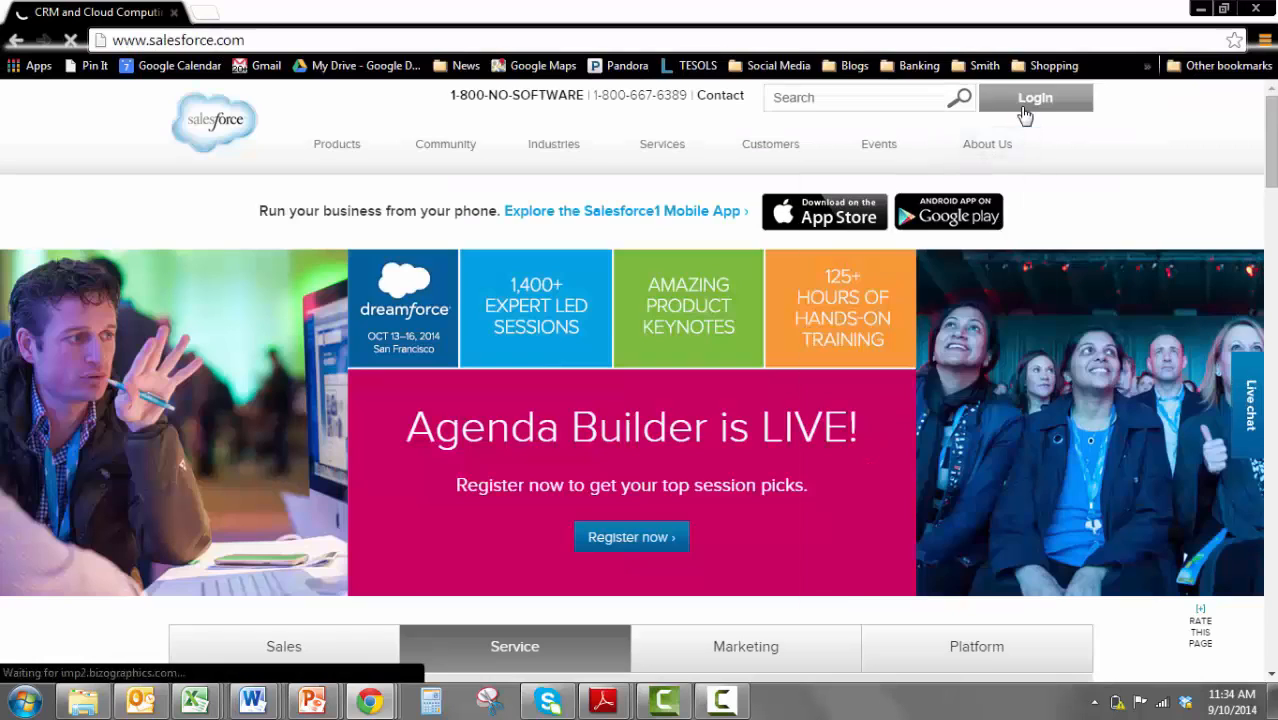
Log in to Salesforce with the filled-in credentials and open the attendance sheet of the recent group GVR, 45B, spring 2014
{"action": "left_click", "coordinate": [1022, 108]}
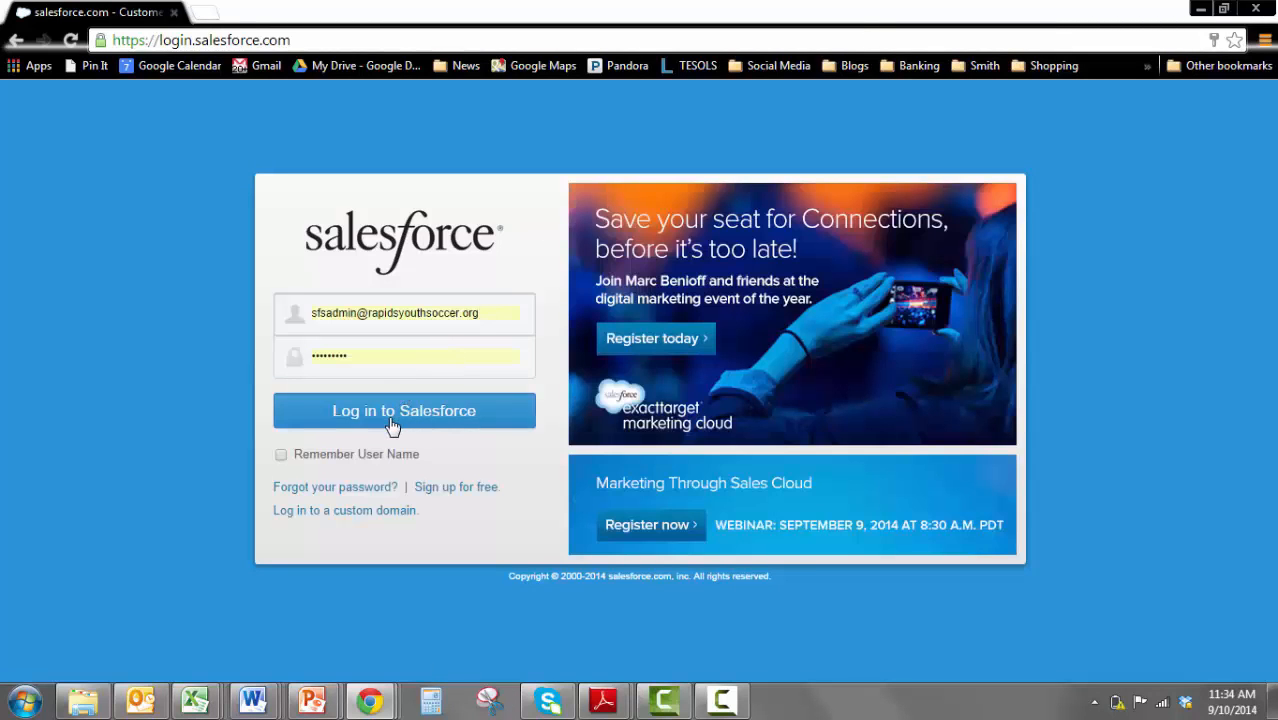
{"action": "left_click", "coordinate": [391, 424]}
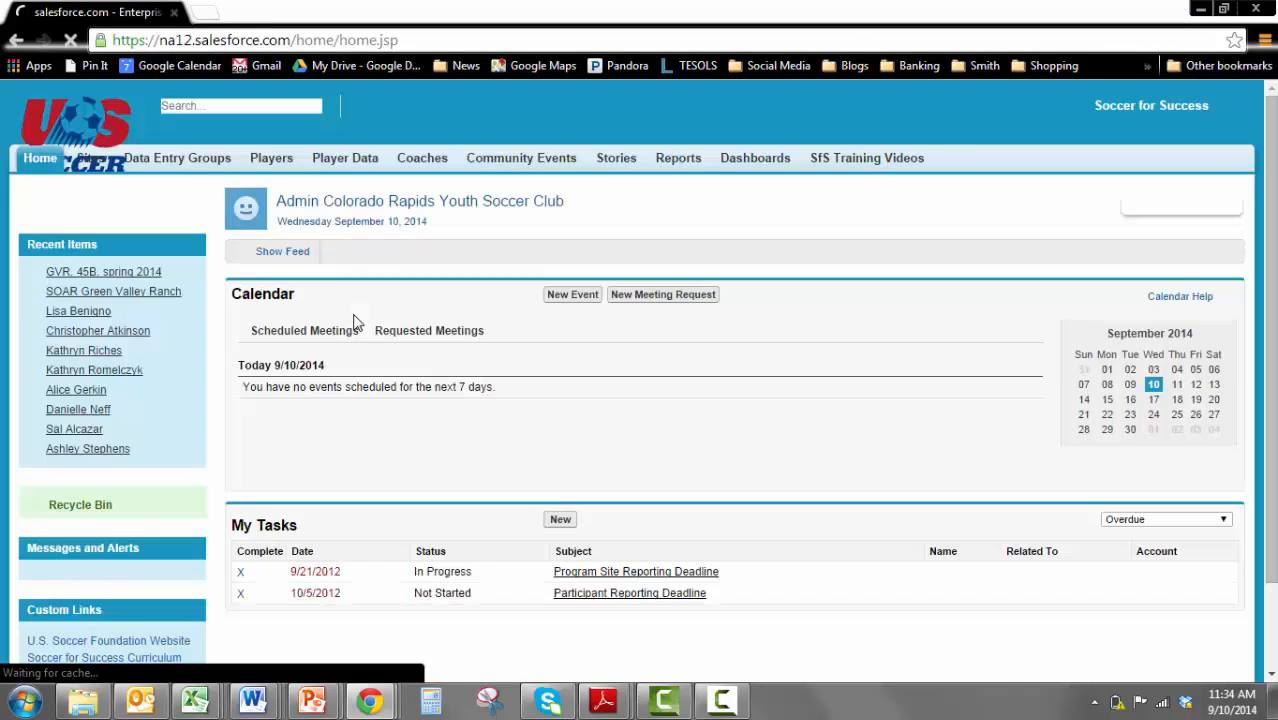
{"action": "left_click", "coordinate": [97, 273]}
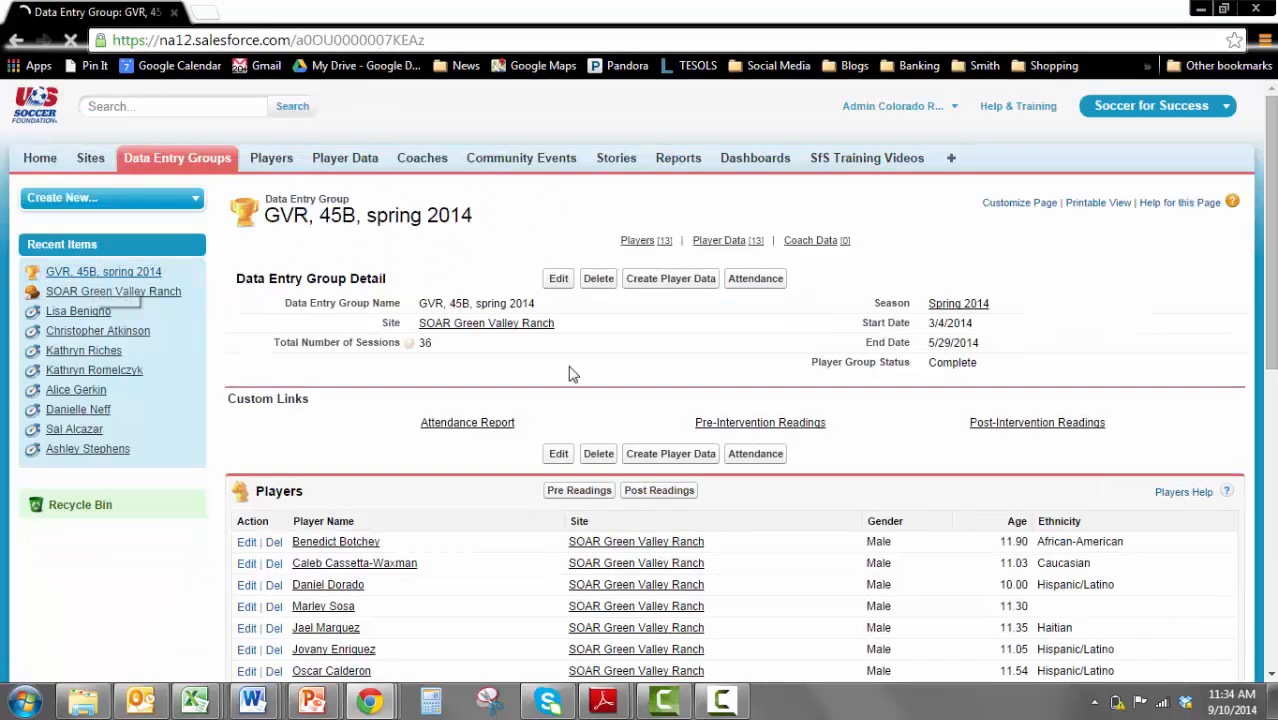
{"action": "left_click", "coordinate": [753, 466]}
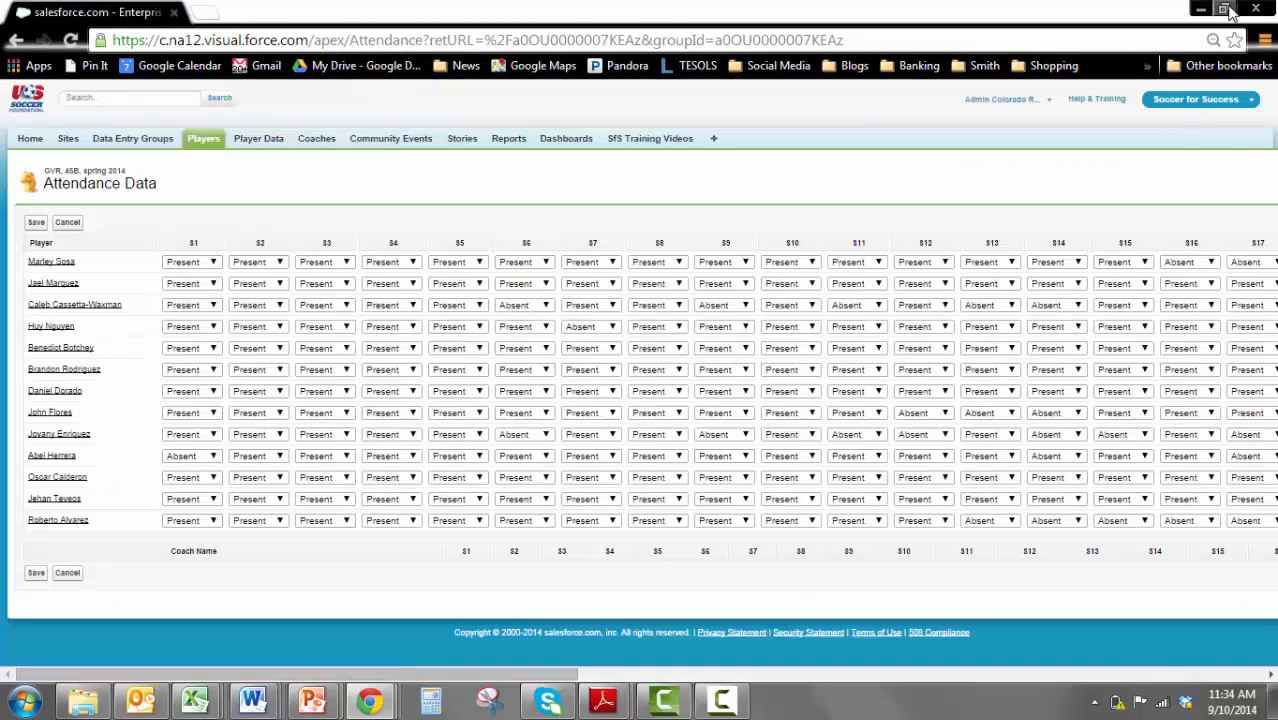
Shrink both attendance windows and overlap them so the player names of the rear one, returned to session S1, stay visible beside the front one
{"action": "left_click", "coordinate": [1224, 9]}
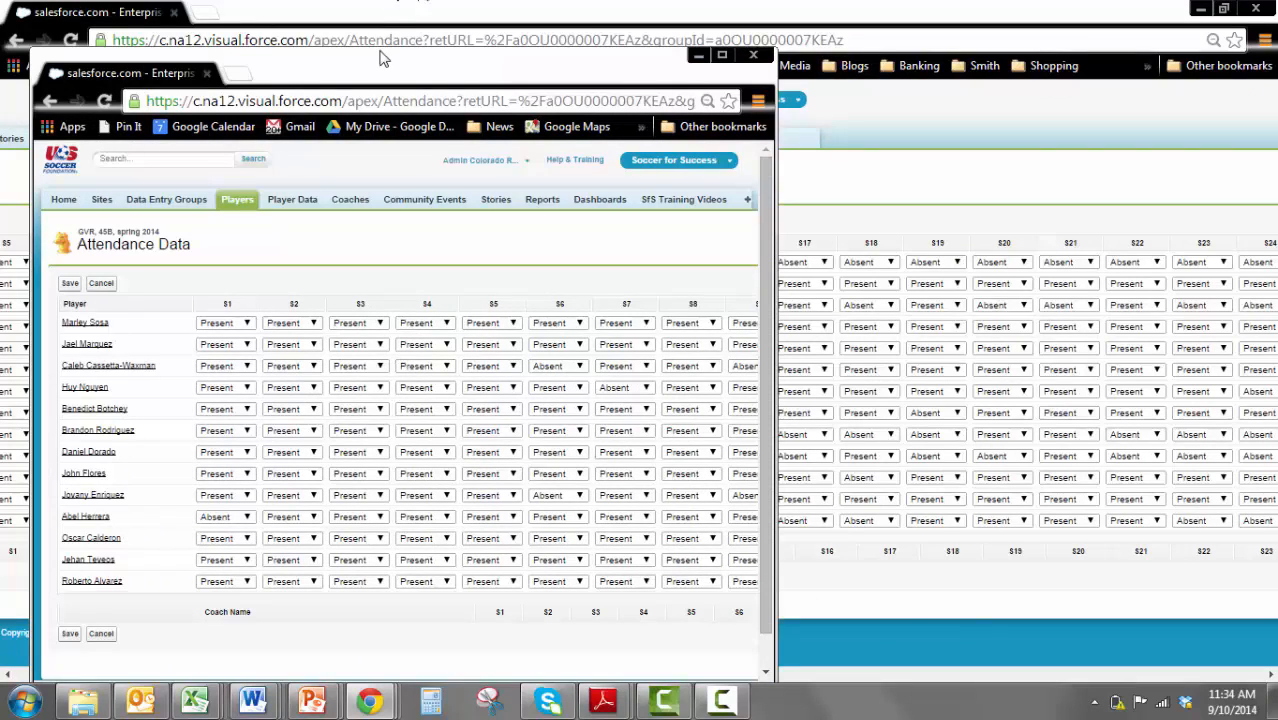
{"action": "left_click_drag", "start_coordinate": [363, 58], "coordinate": [501, 42]}
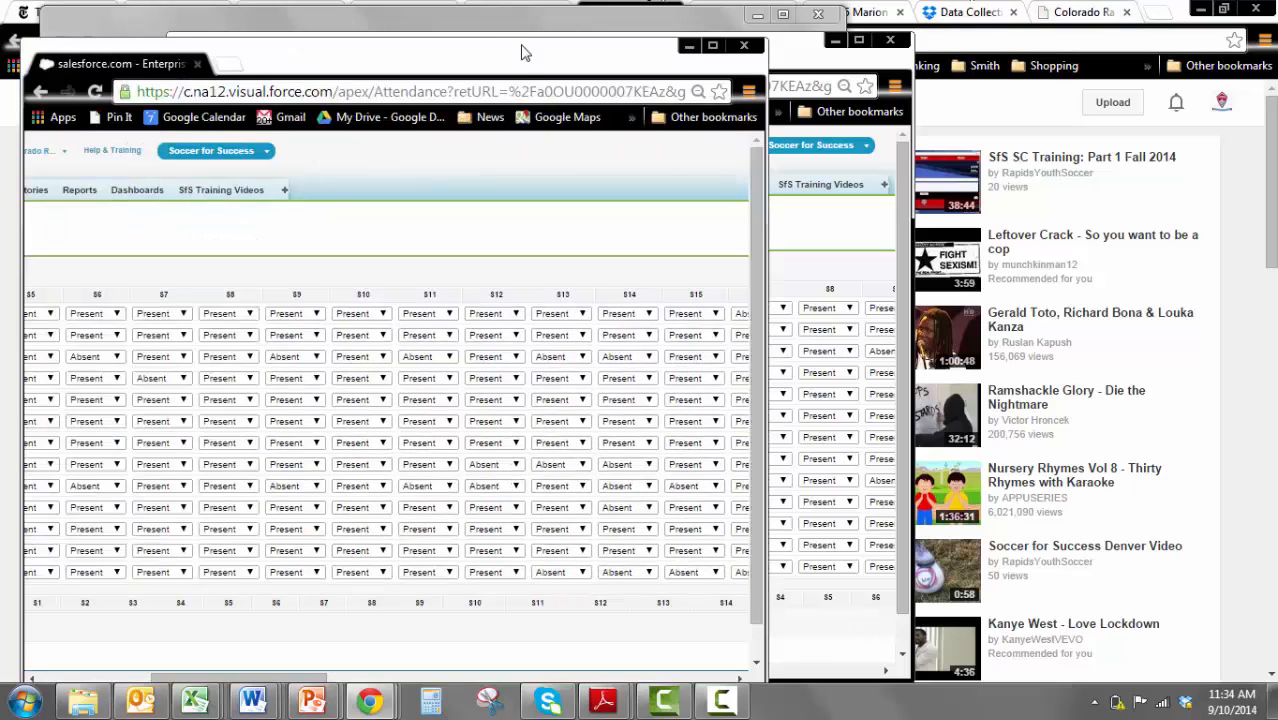
{"action": "left_click_drag", "start_coordinate": [519, 58], "coordinate": [501, 22]}
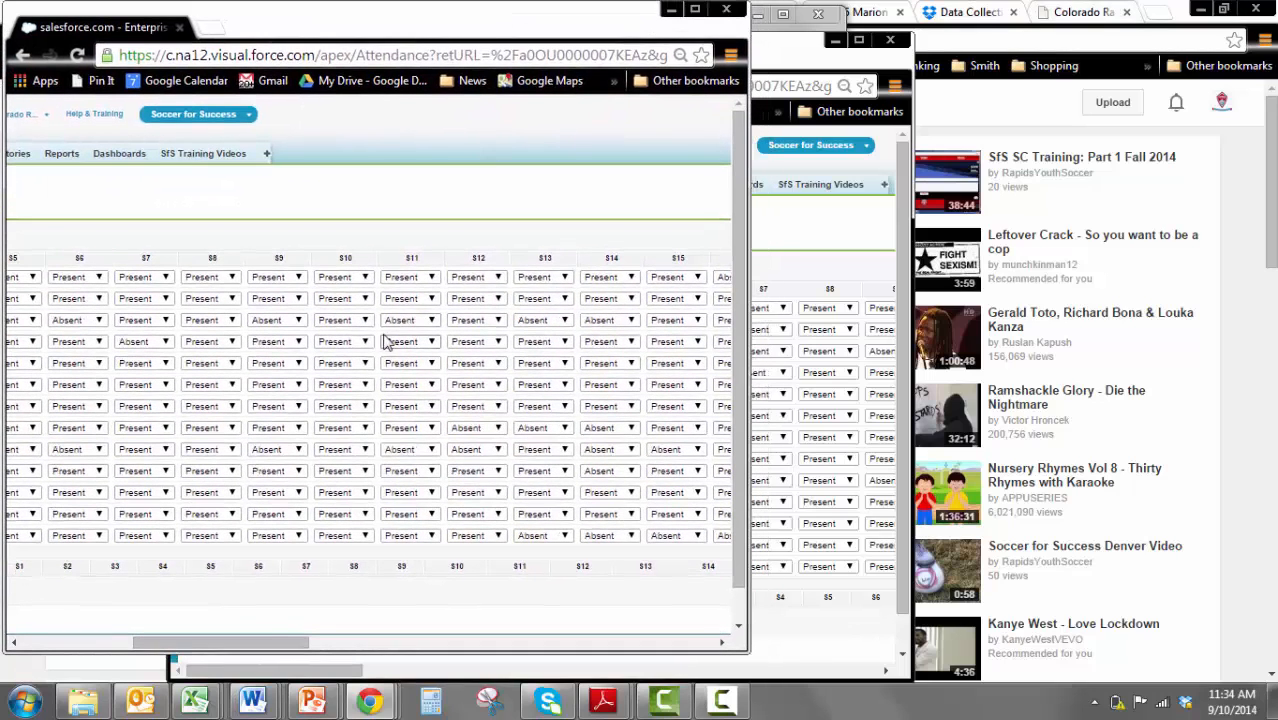
{"action": "left_click_drag", "start_coordinate": [252, 643], "coordinate": [92, 662]}
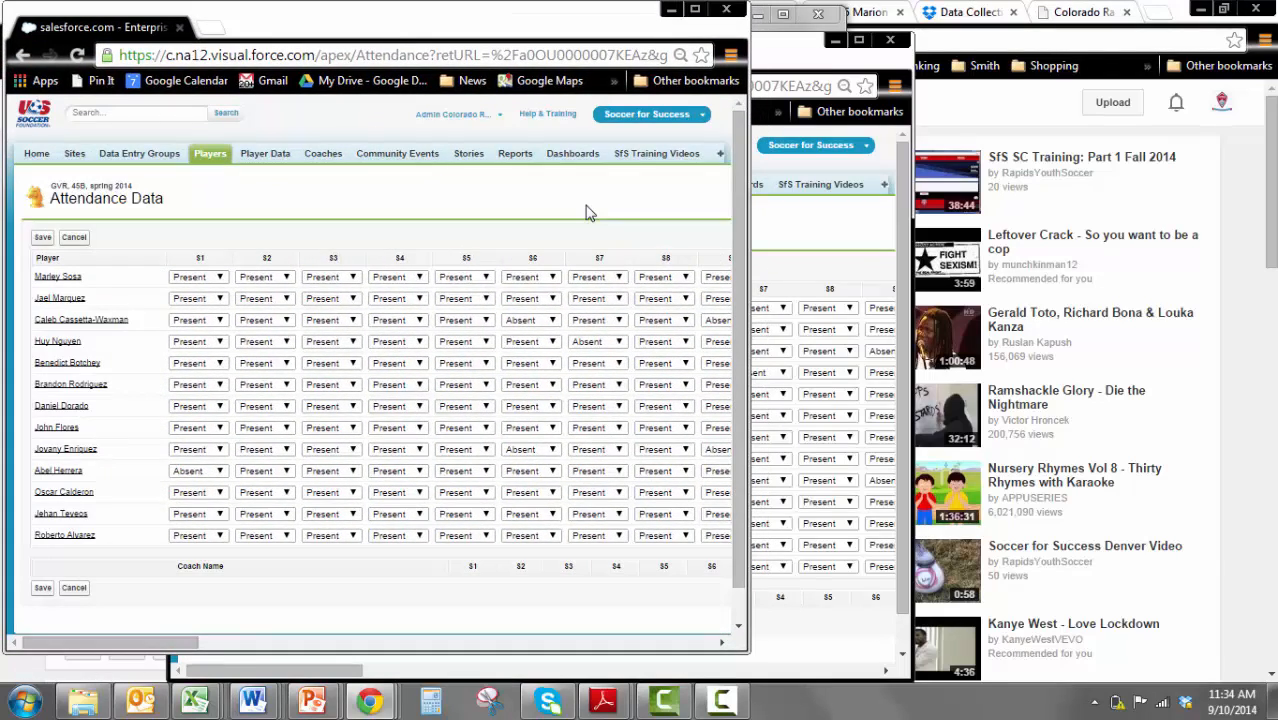
{"action": "left_click_drag", "start_coordinate": [795, 60], "coordinate": [742, 29]}
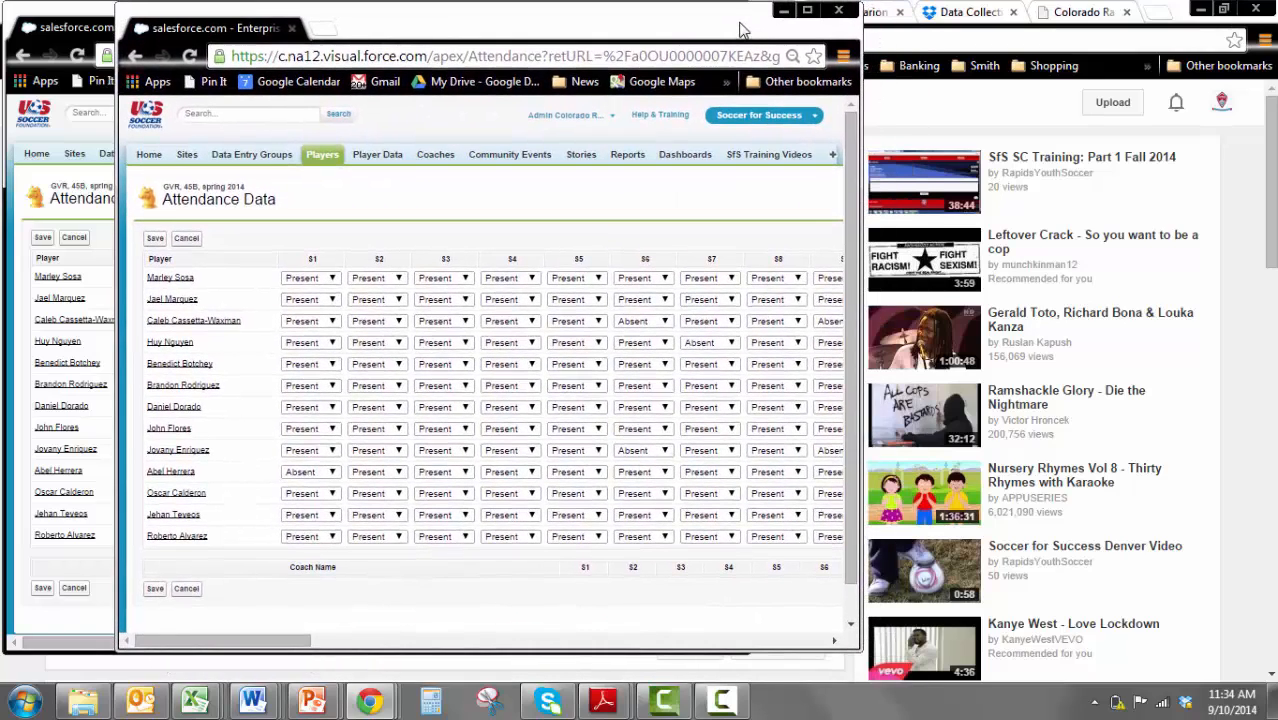
View sessions S13 to S23 in the front attendance window beside the rear window's player names, and return to session S1
{"action": "right_click", "coordinate": [485, 286]}
{"action": "left_click", "coordinate": [239, 645]}
{"action": "left_click_drag", "start_coordinate": [239, 650], "coordinate": [466, 632]}
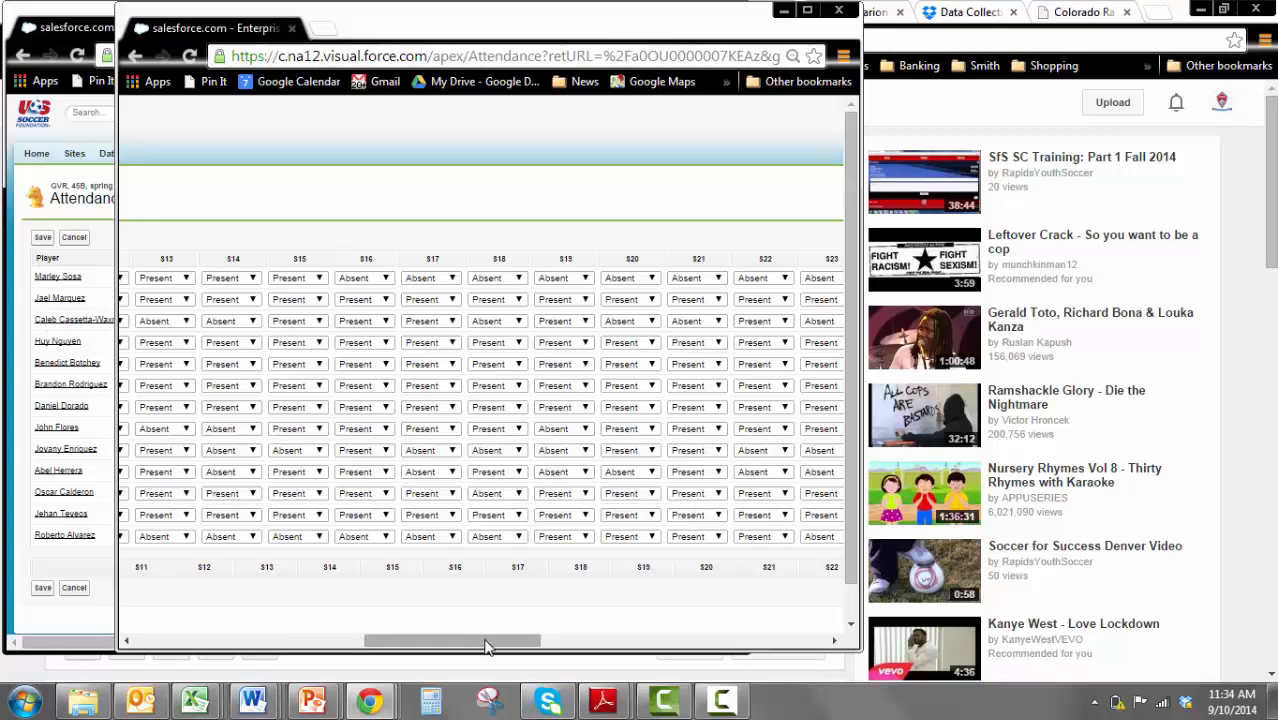
{"action": "left_click_drag", "start_coordinate": [485, 645], "coordinate": [255, 638]}
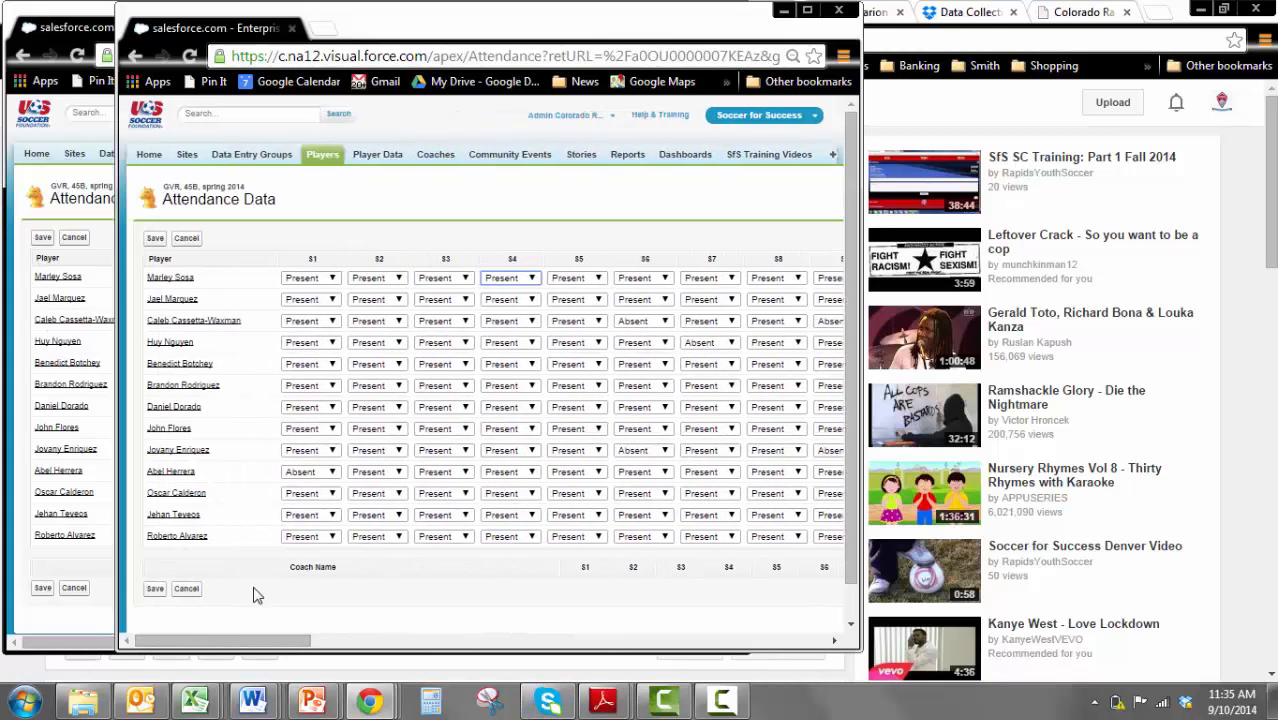
Save the attendance sheet and review the group's Players, Player Data and Coach Data lists
{"action": "left_click", "coordinate": [155, 590]}
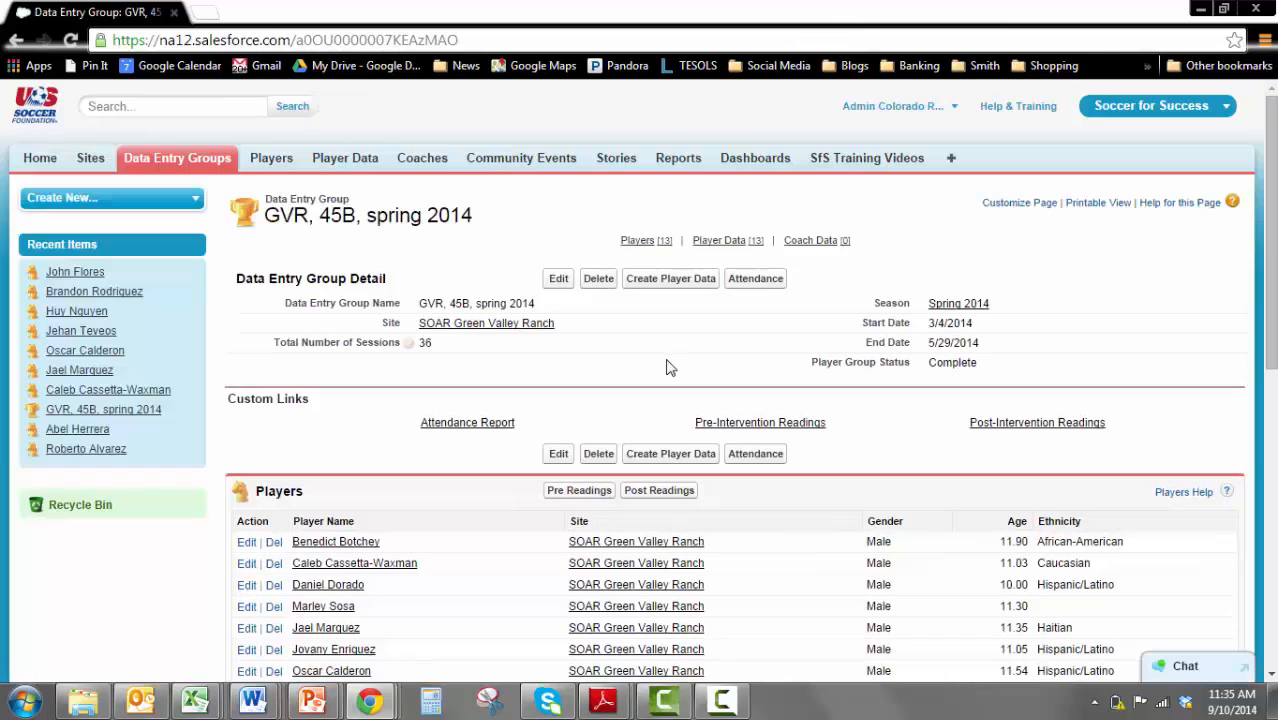
{"action": "scroll", "coordinate": [665, 370], "scroll_direction": "down", "scroll_amount": 1}
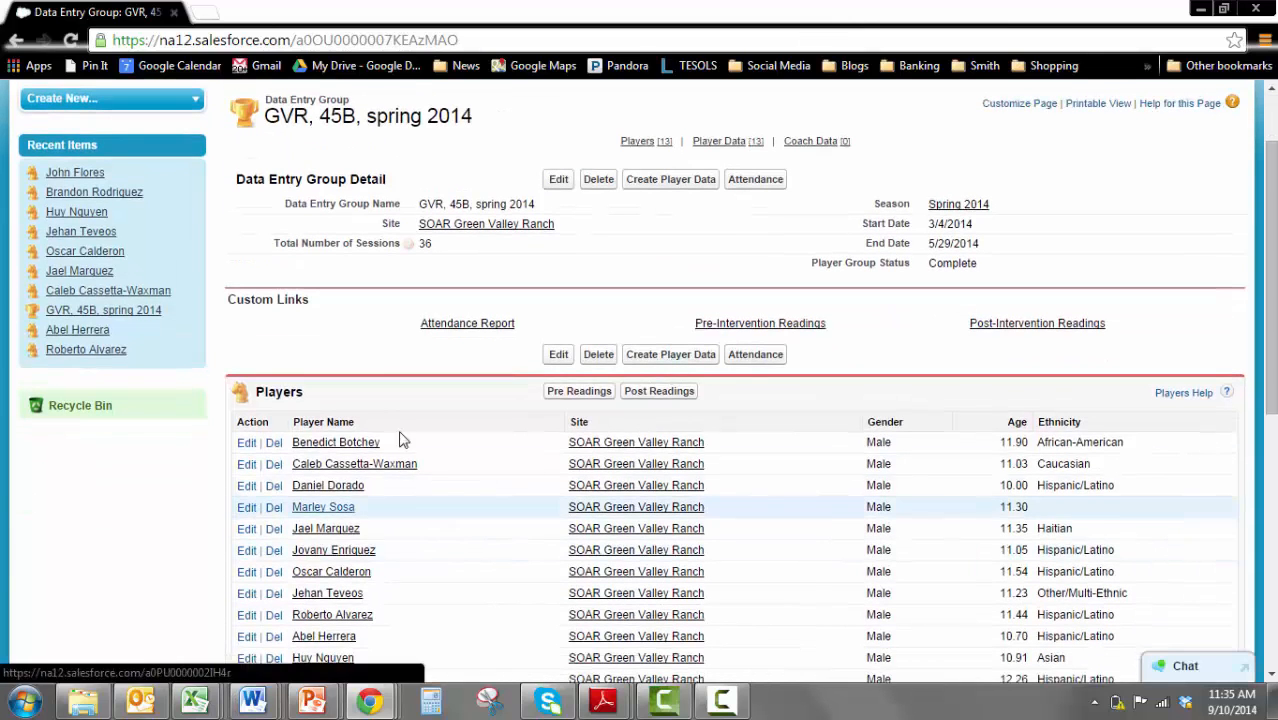
{"action": "scroll", "coordinate": [446, 471], "scroll_direction": "down", "scroll_amount": 2}
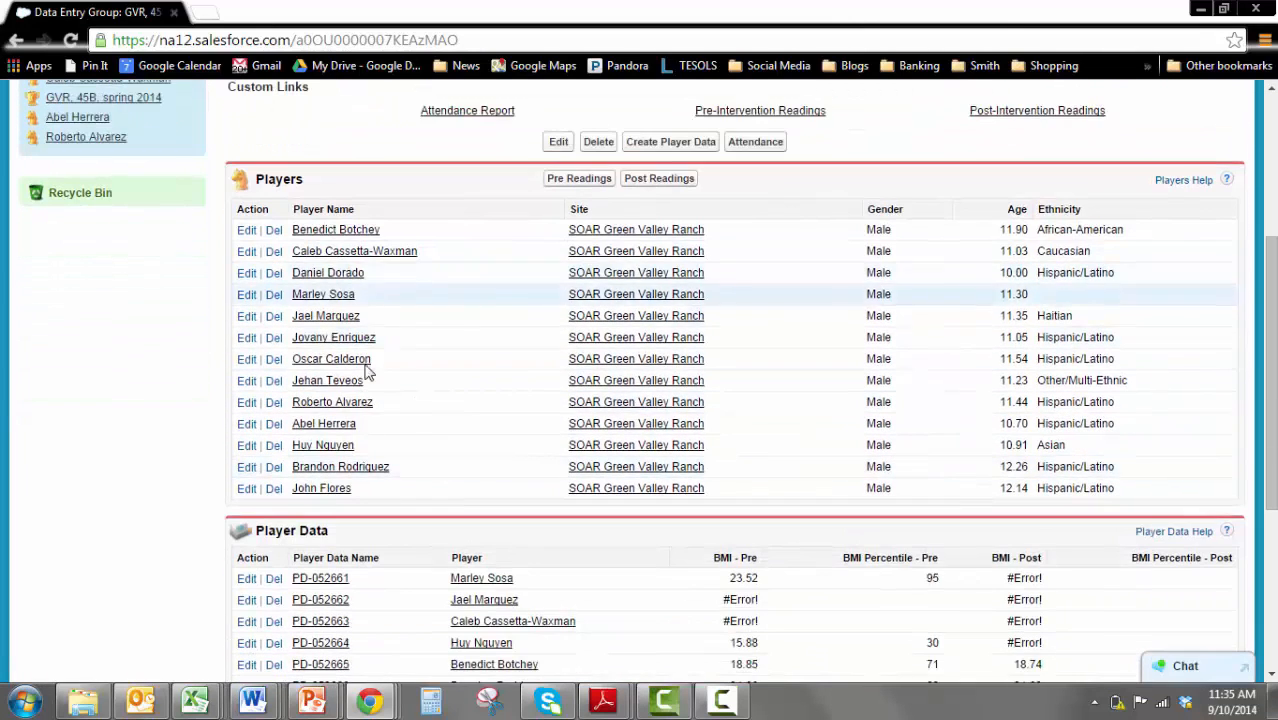
{"action": "scroll", "coordinate": [583, 637], "scroll_direction": "down", "scroll_amount": 3}
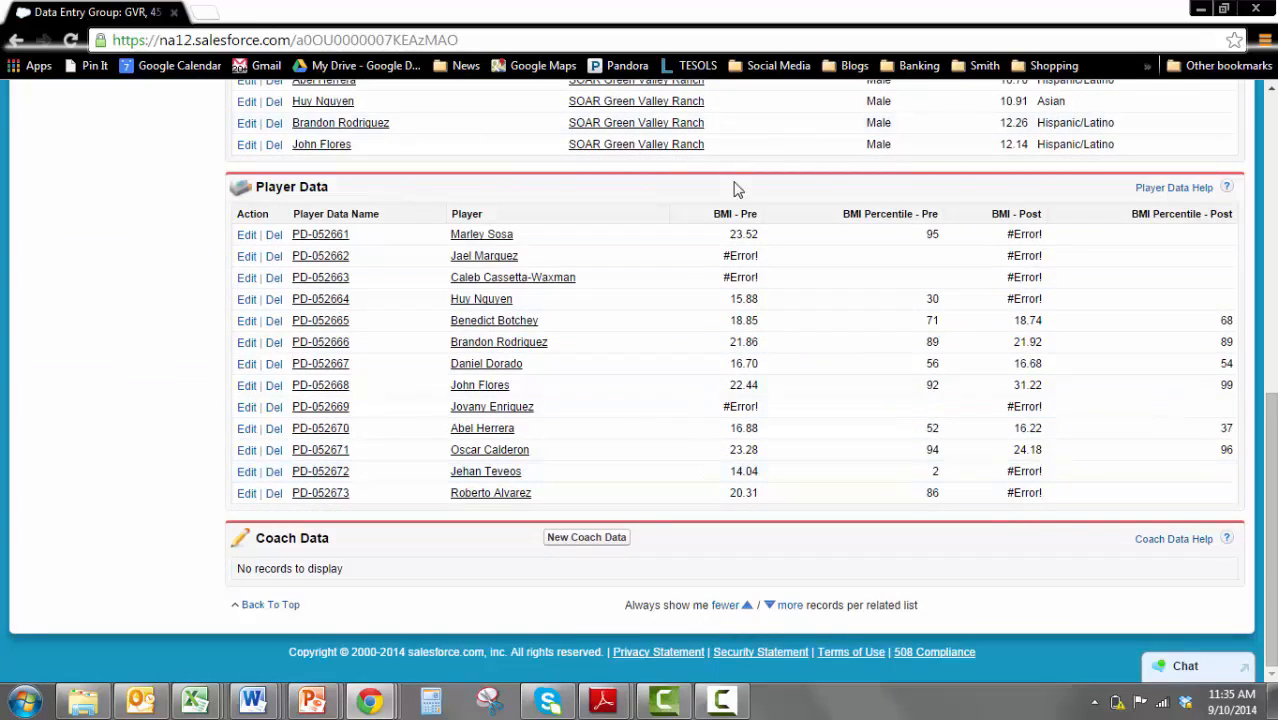
{"action": "scroll", "coordinate": [754, 381], "scroll_direction": "up", "scroll_amount": 7}
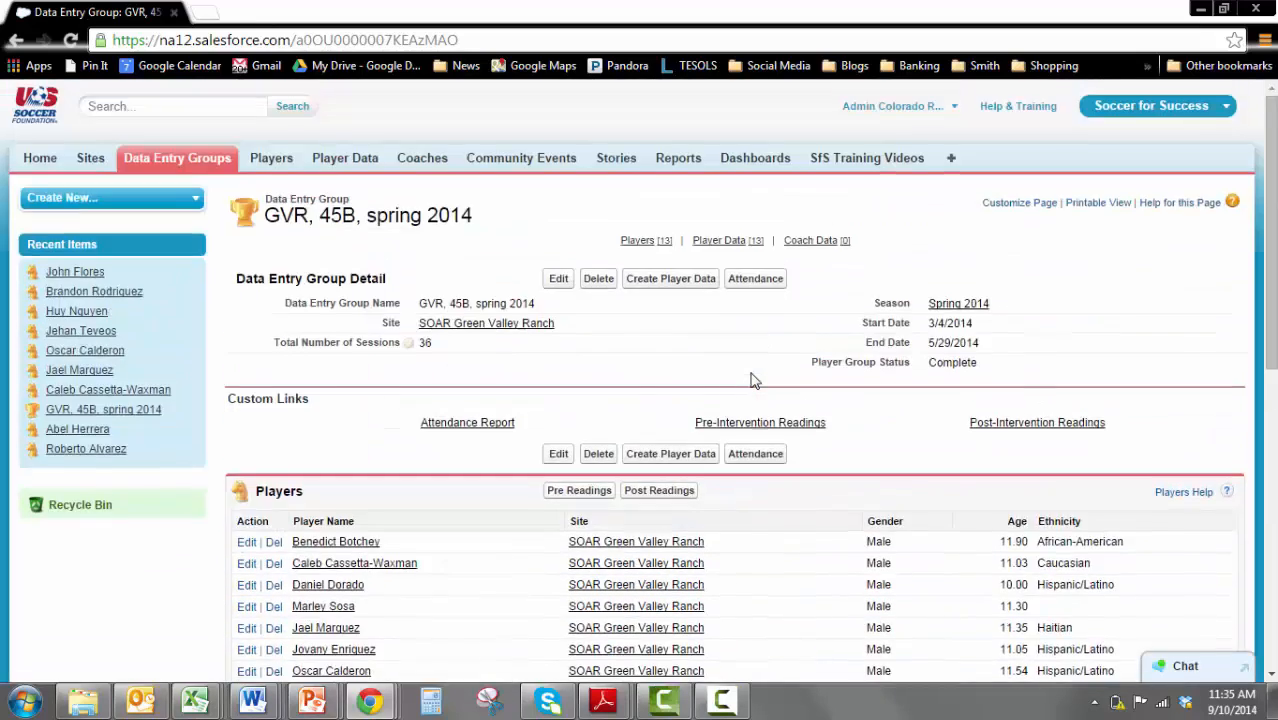